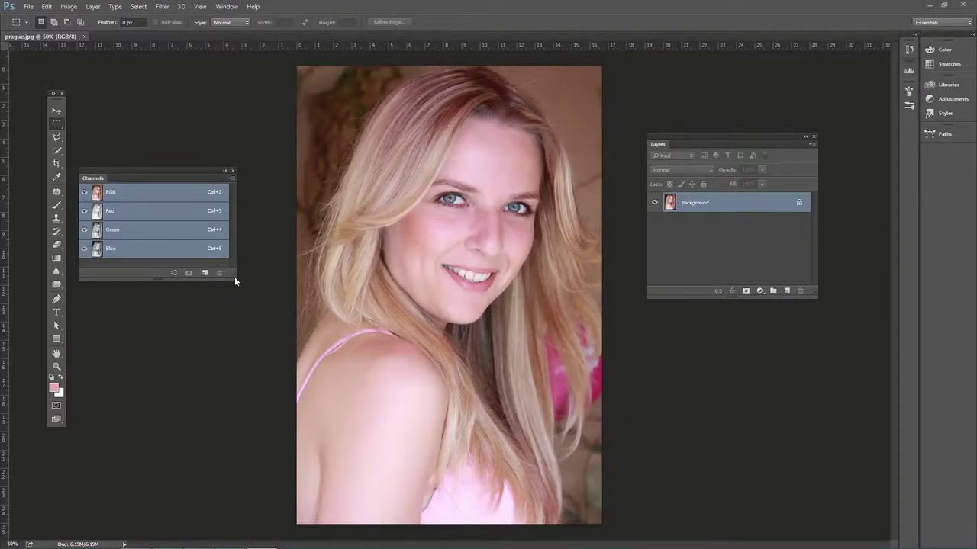
# Step: Enlarge and reposition the Channels panel, and select the Brush tool
pyautogui.moveTo(236, 280); pyautogui.dragTo(243, 287)
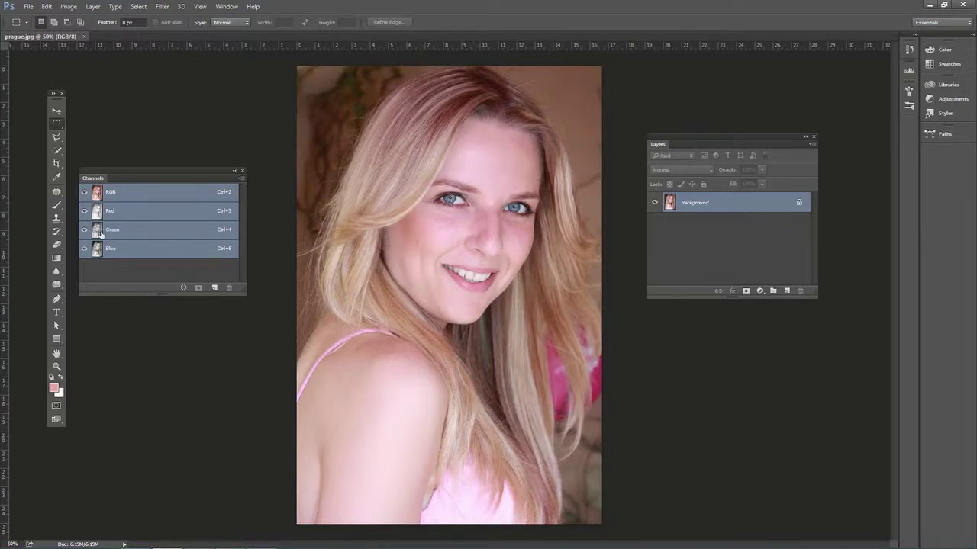
pyautogui.click(55, 205)
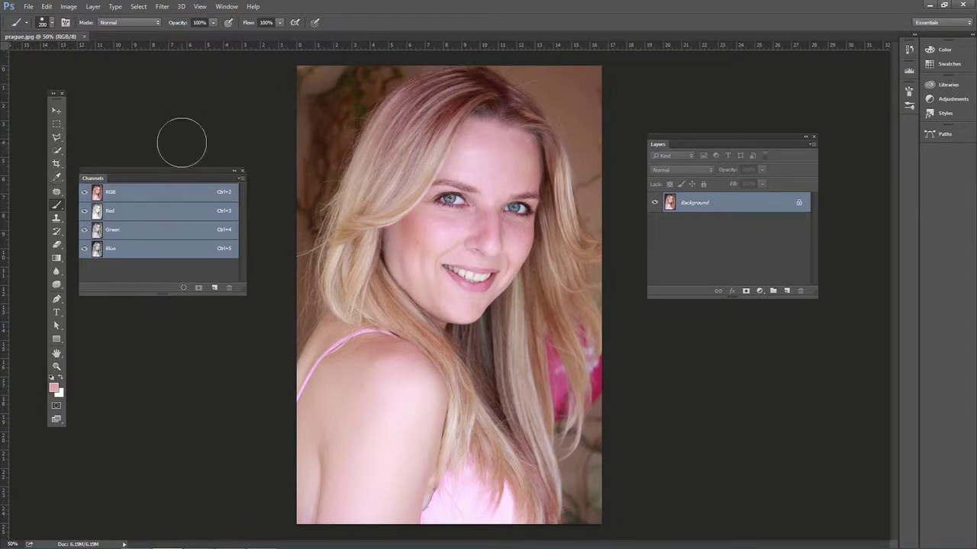
pyautogui.moveTo(190, 175); pyautogui.dragTo(204, 164)
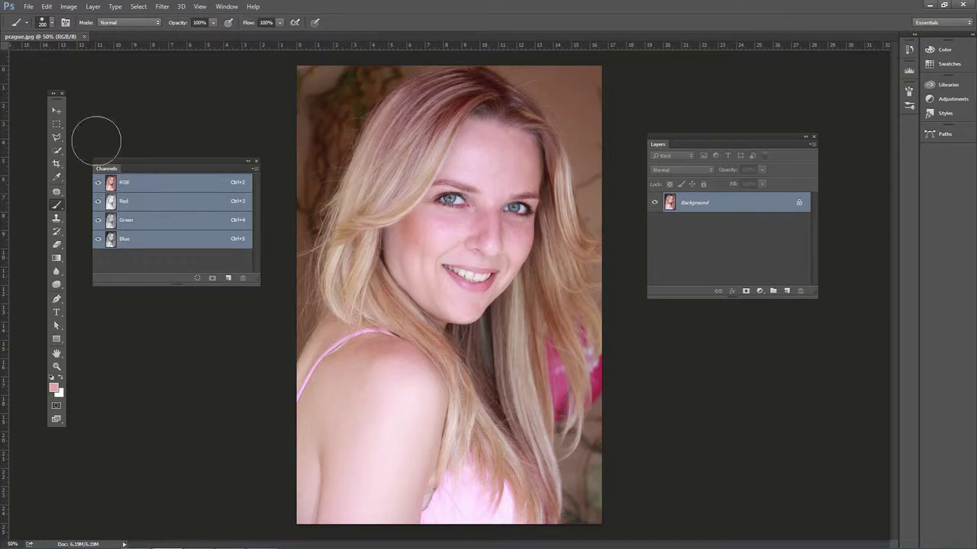
pyautogui.click(148, 208)
pyautogui.click(143, 220)
pyautogui.click(140, 240)
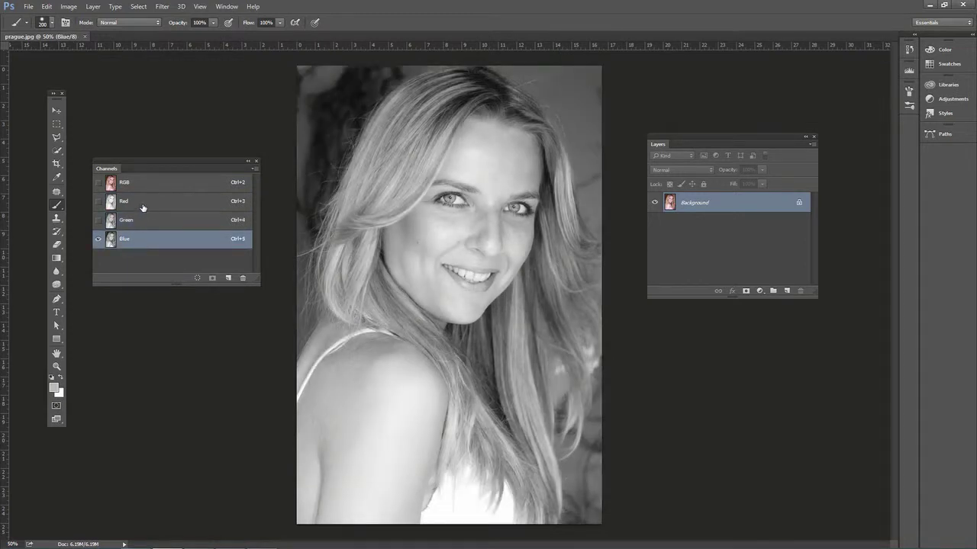
pyautogui.click(142, 206)
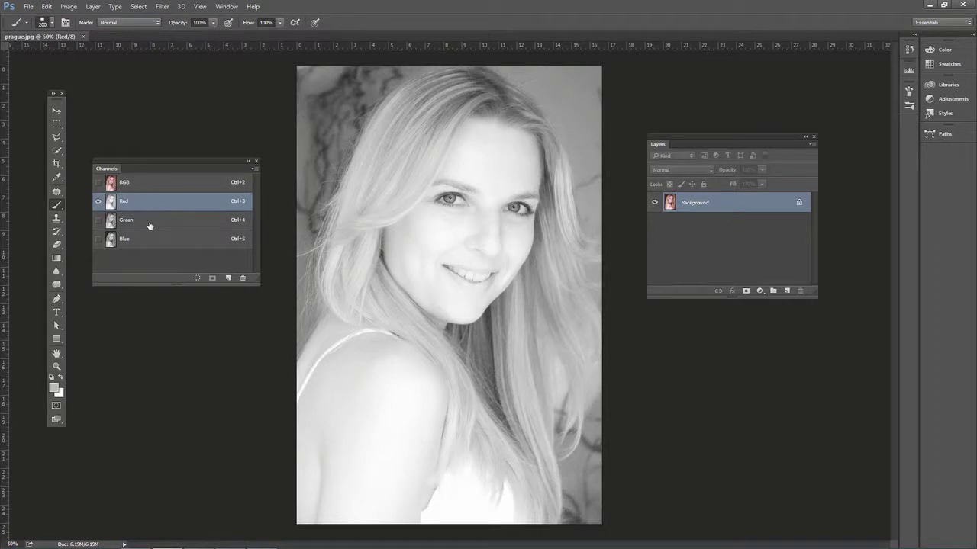
pyautogui.click(148, 221)
pyautogui.click(144, 240)
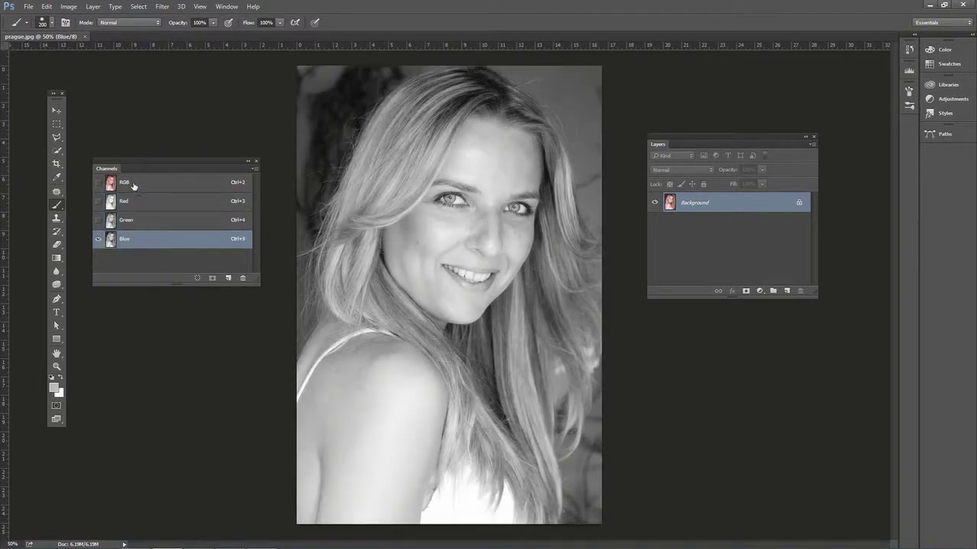
pyautogui.click(148, 222)
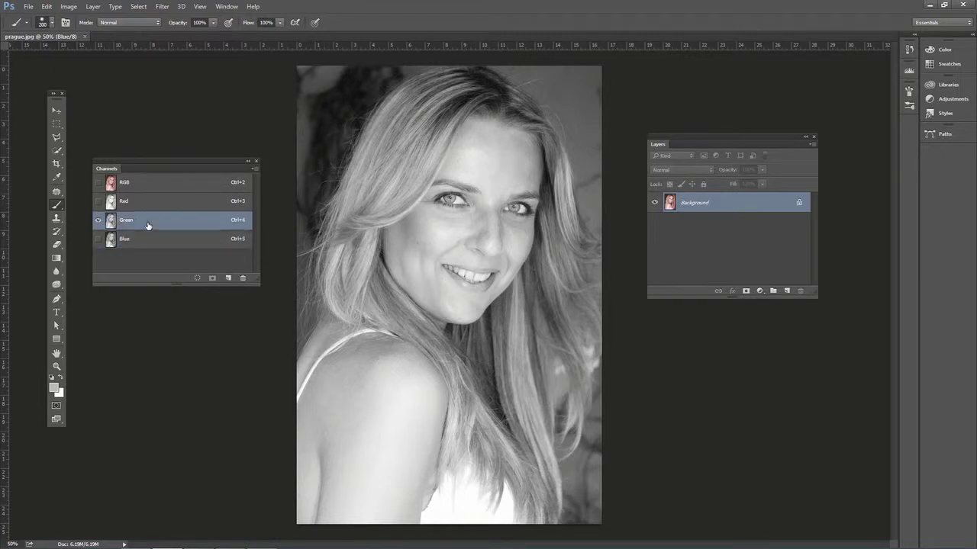
pyautogui.click(149, 210)
pyautogui.click(138, 240)
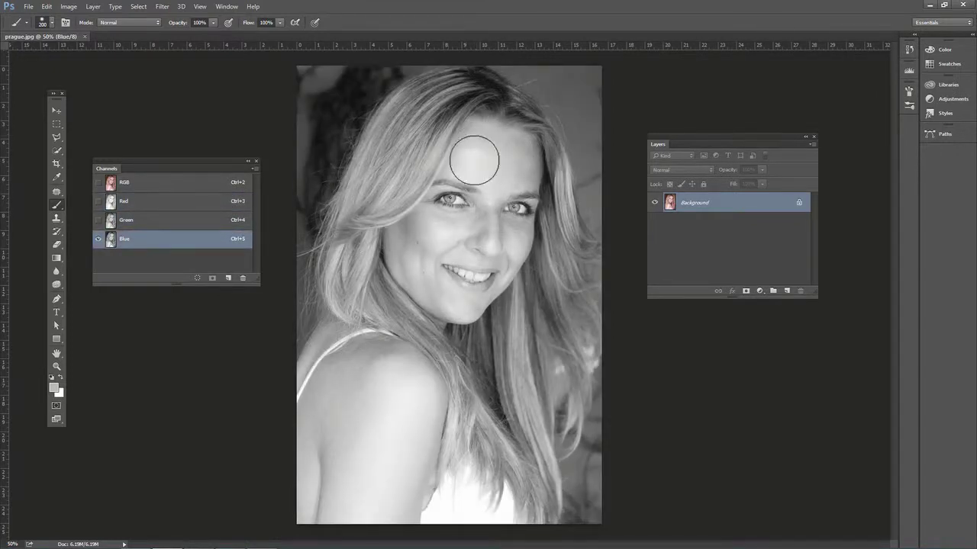
pyautogui.click(142, 221)
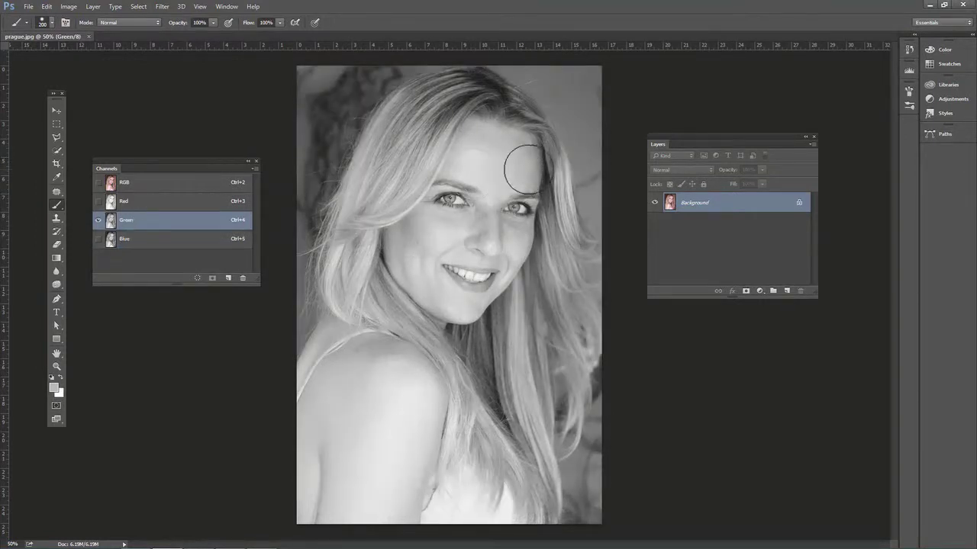
pyautogui.click(145, 200)
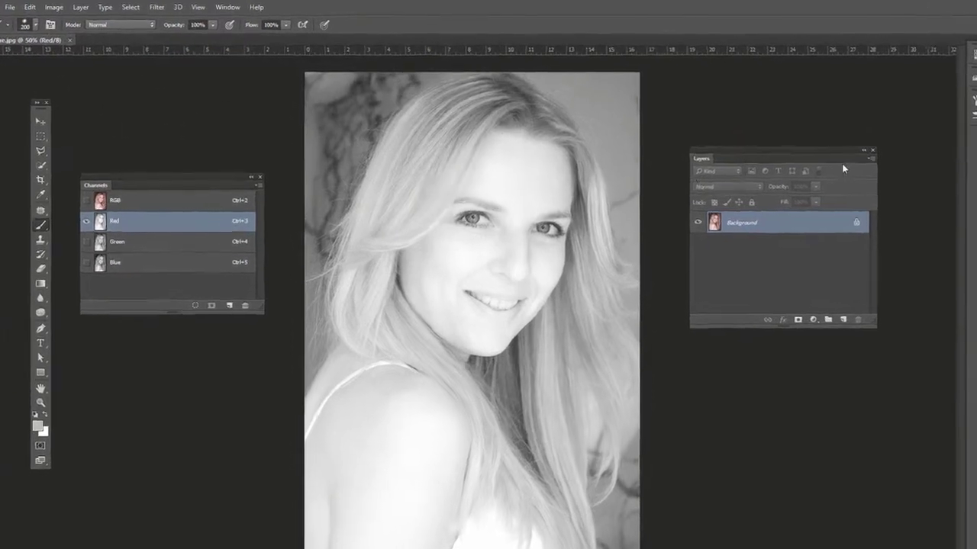
pyautogui.hotkey('ctrl', '2')
pyautogui.press('m')
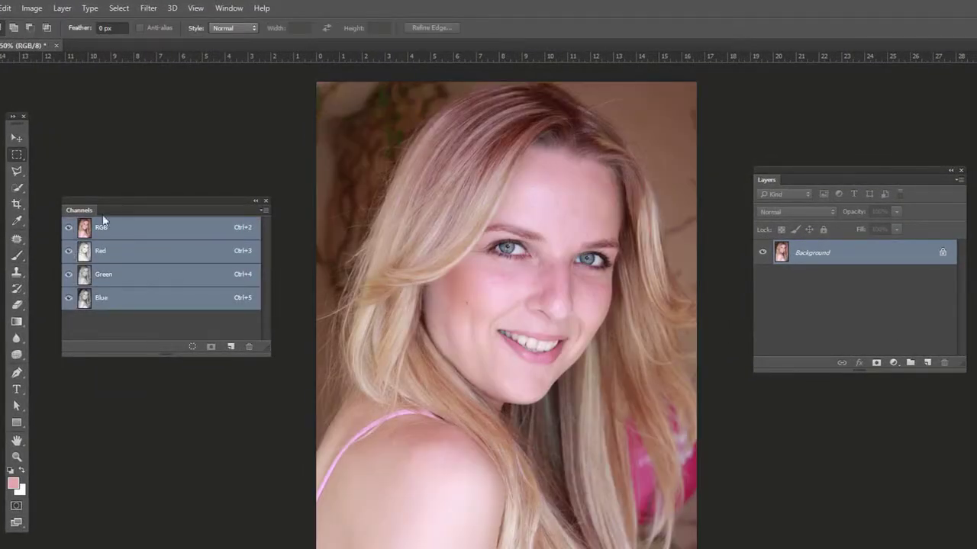
# Step: Select the Red channel and select the whole canvas with a rectangular selection
pyautogui.click(86, 254)
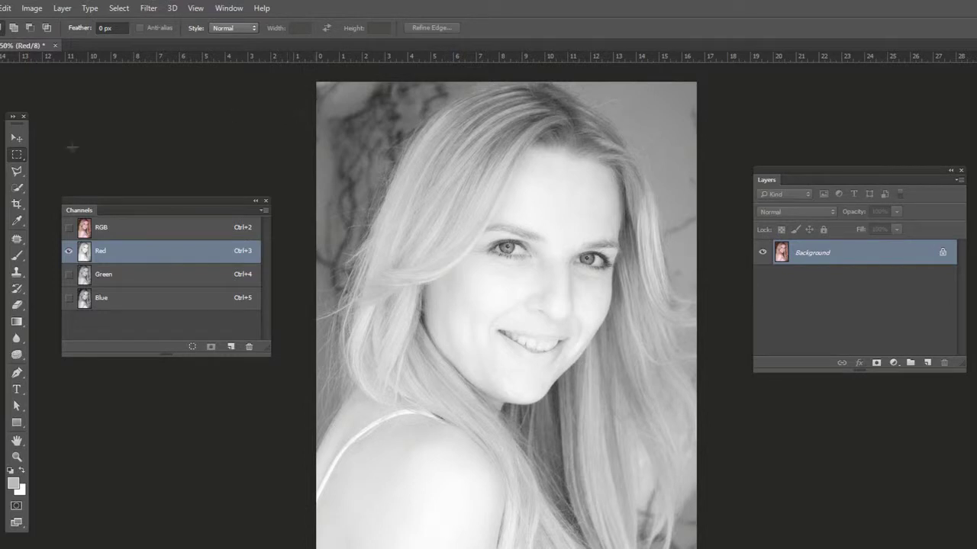
pyautogui.click(119, 8)
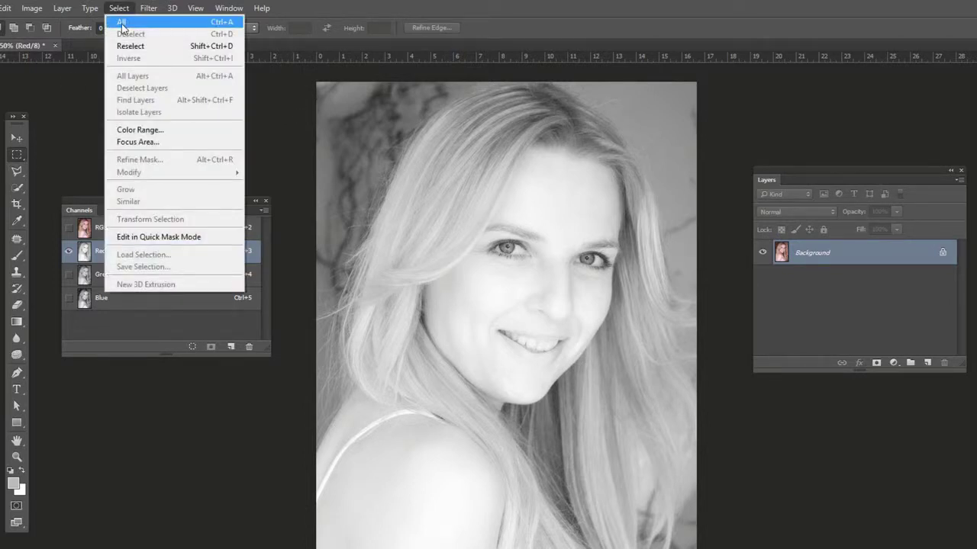
pyautogui.click(122, 23)
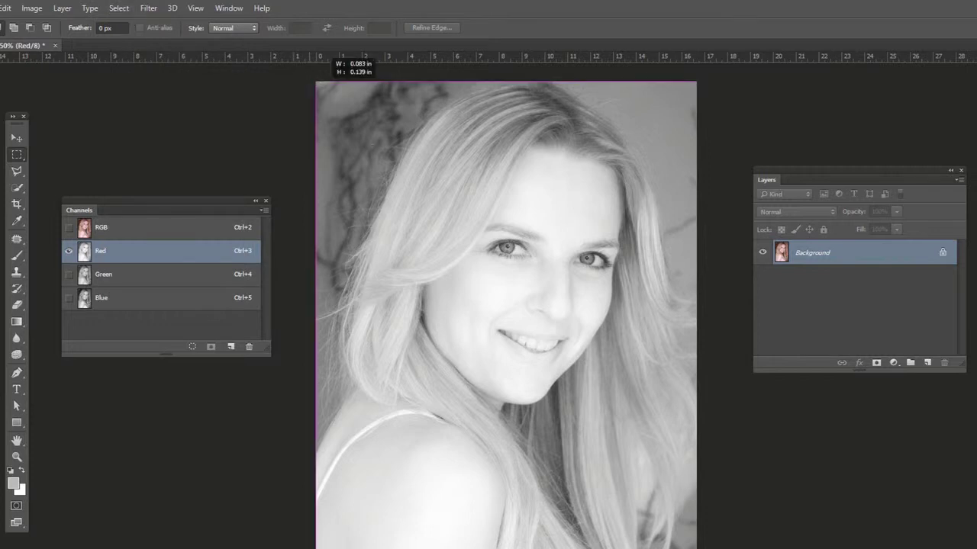
pyautogui.click(17, 154)
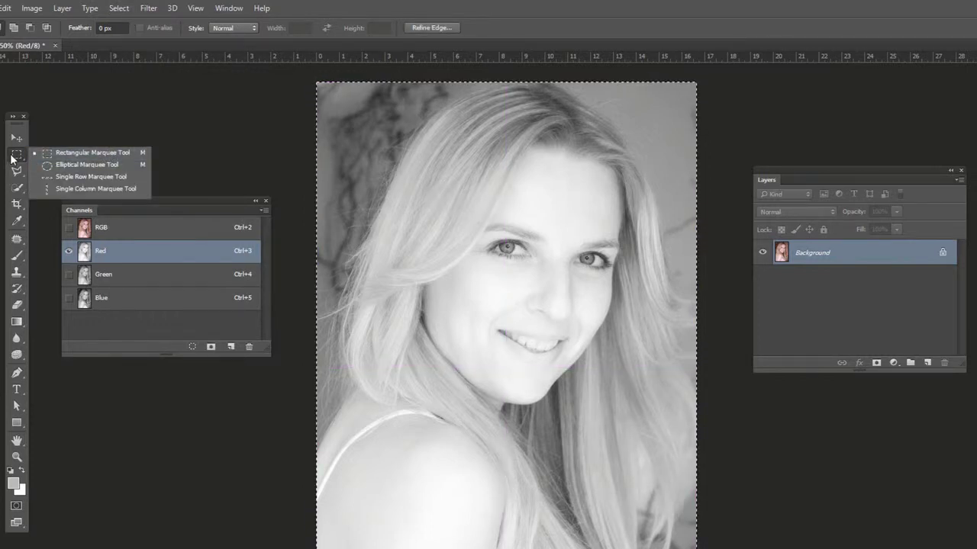
pyautogui.click(92, 153)
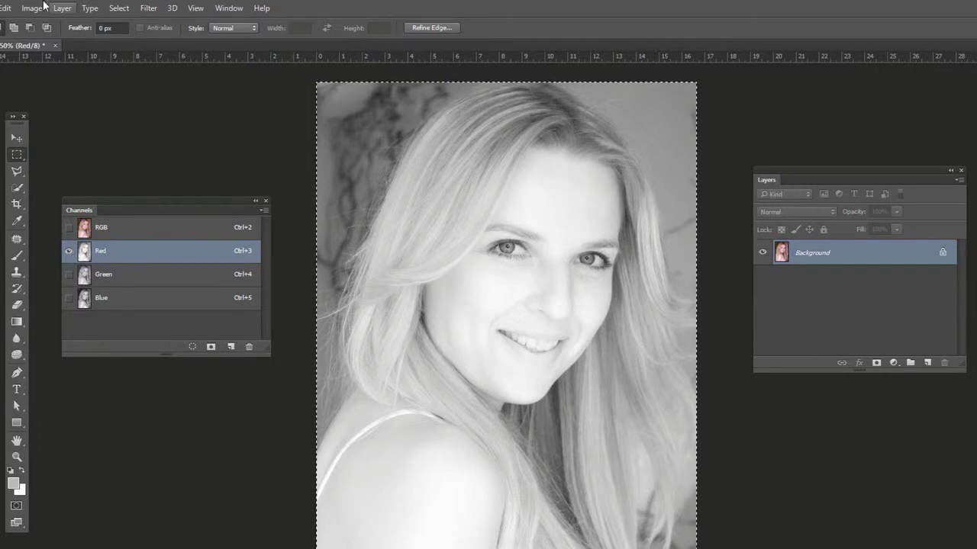
# Step: Copy the Red channel and add a new empty Layer 1
pyautogui.click(6, 7)
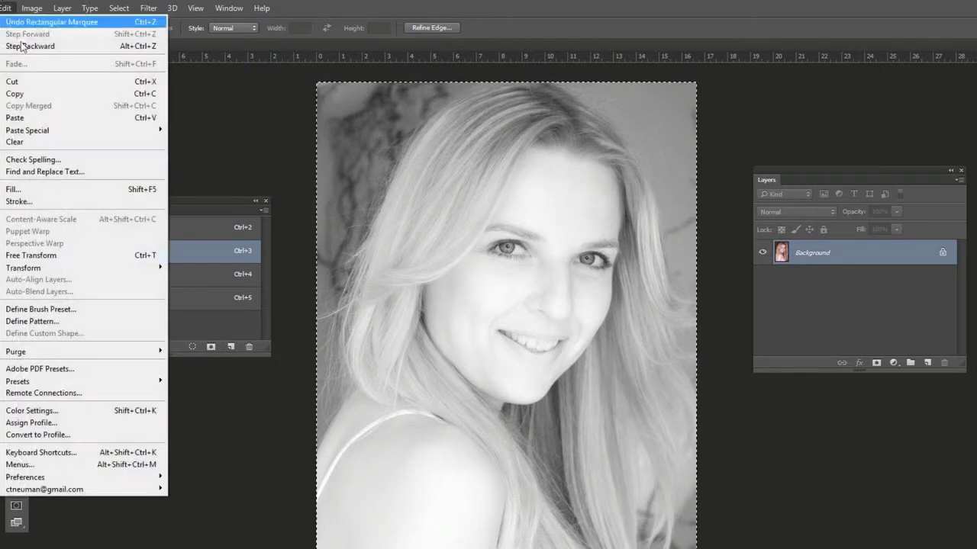
pyautogui.click(35, 92)
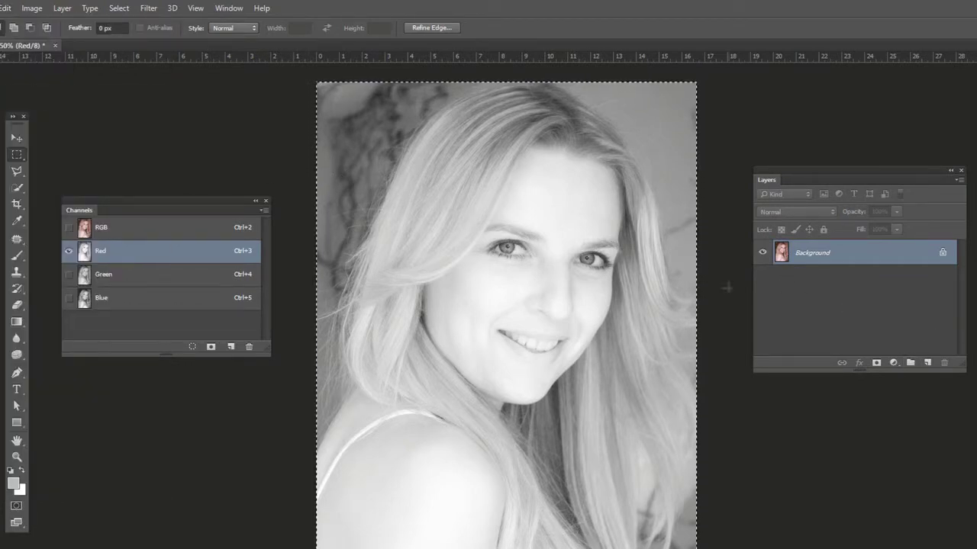
pyautogui.click(926, 364)
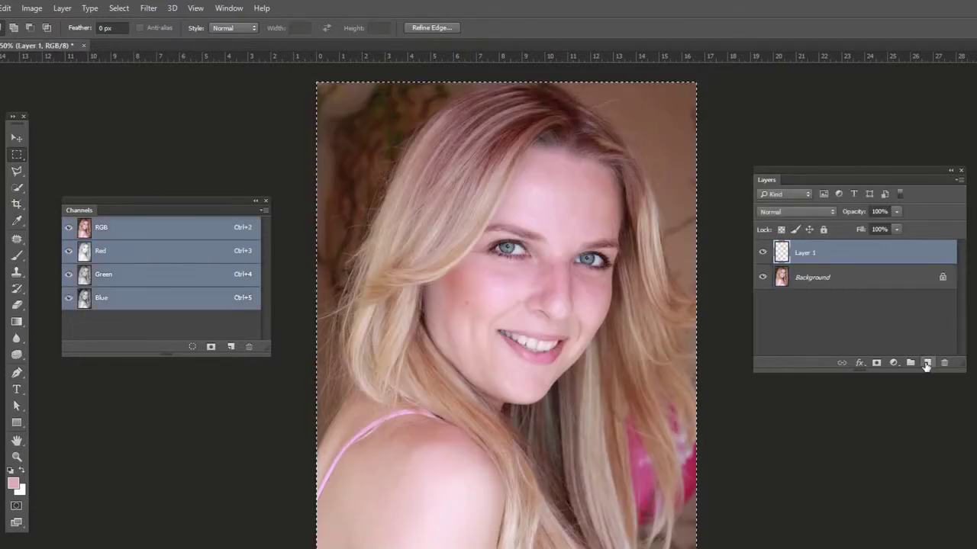
# Step: Paste the Red channel into Layer 1 and inspect its Red and Green channels
pyautogui.click(6, 7)
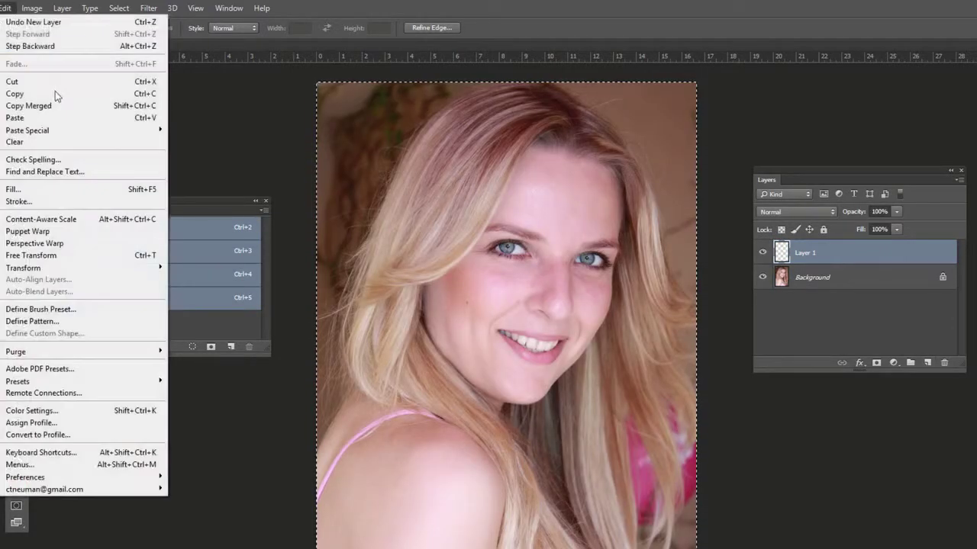
pyautogui.click(53, 120)
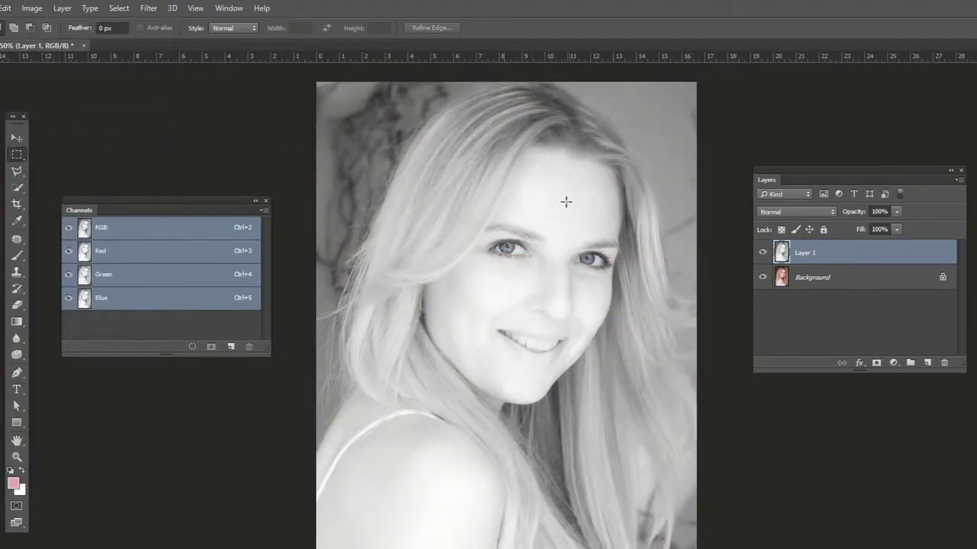
pyautogui.click(102, 254)
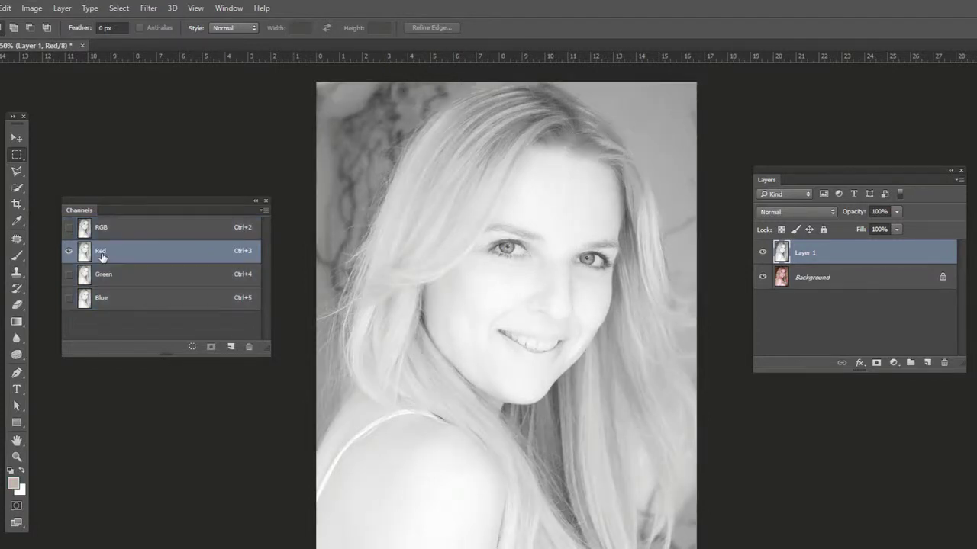
pyautogui.click(163, 229)
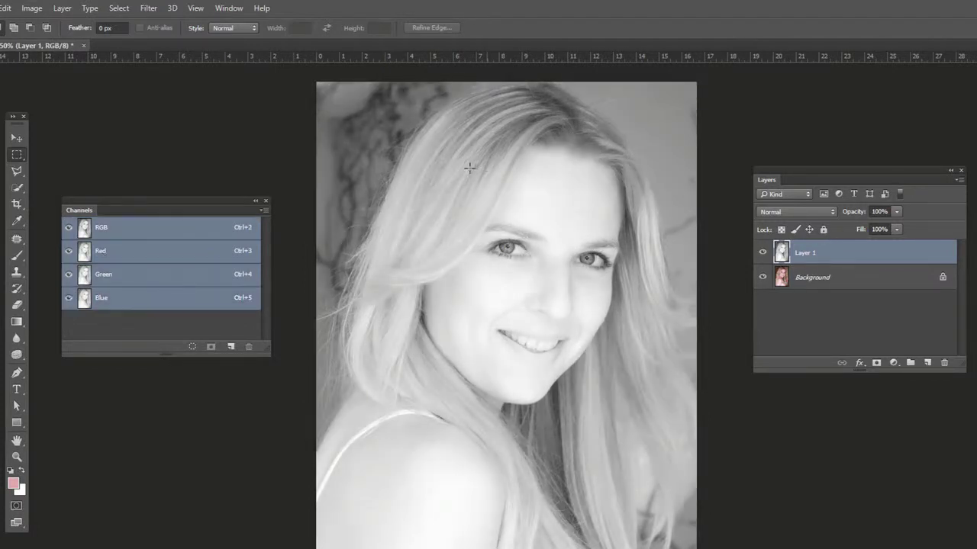
pyautogui.click(149, 282)
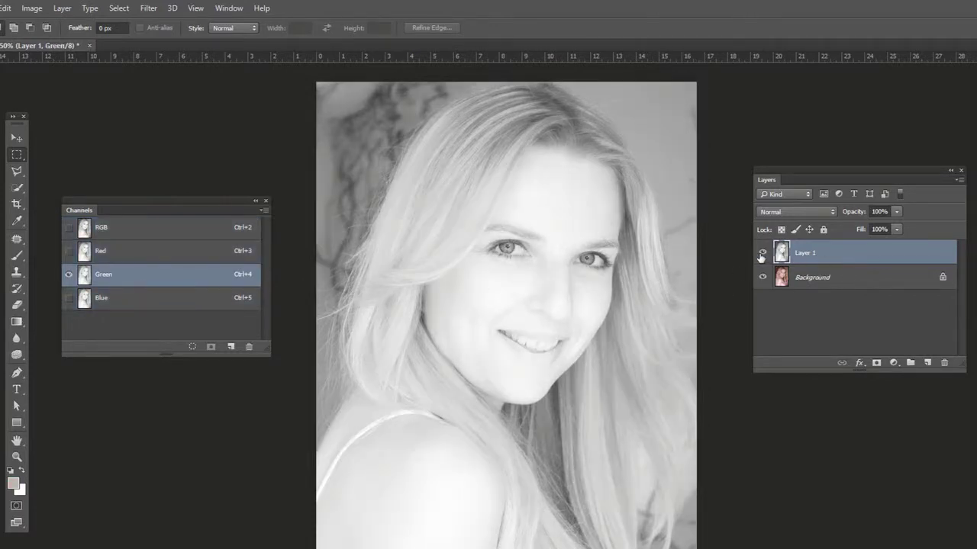
# Step: Hide Layer 1 and inspect the Background's Green, Blue and Red channels, returning to RGB
pyautogui.click(763, 252)
pyautogui.click(789, 281)
pyautogui.click(116, 277)
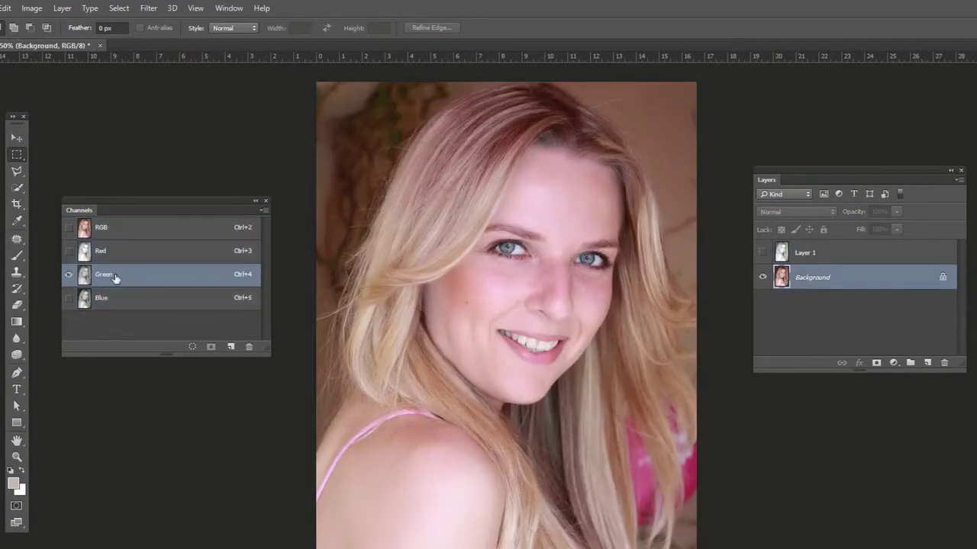
pyautogui.click(147, 296)
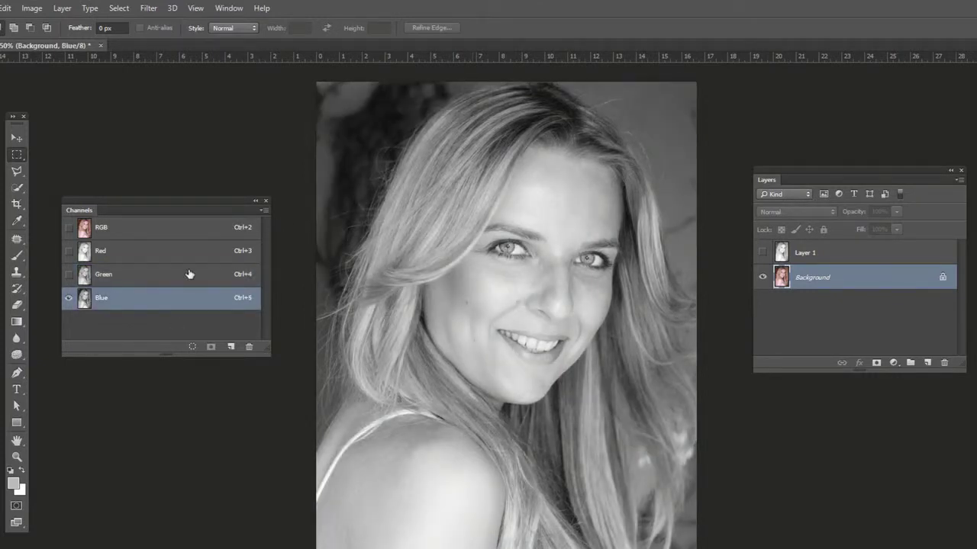
pyautogui.click(168, 258)
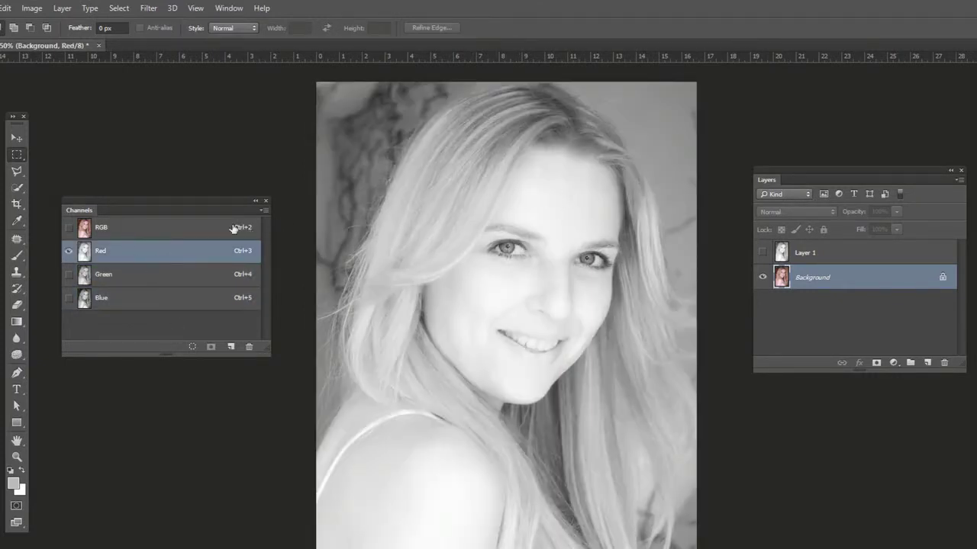
pyautogui.click(132, 229)
# Step: Show Layer 1 with Background hidden, select Layer 1, then hide it to view the original
pyautogui.click(763, 277)
pyautogui.click(762, 252)
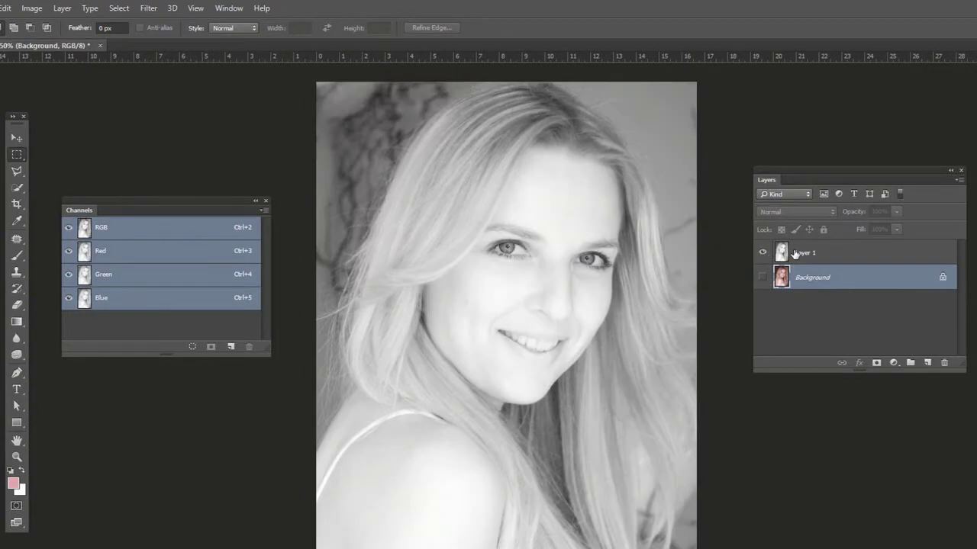
pyautogui.click(794, 254)
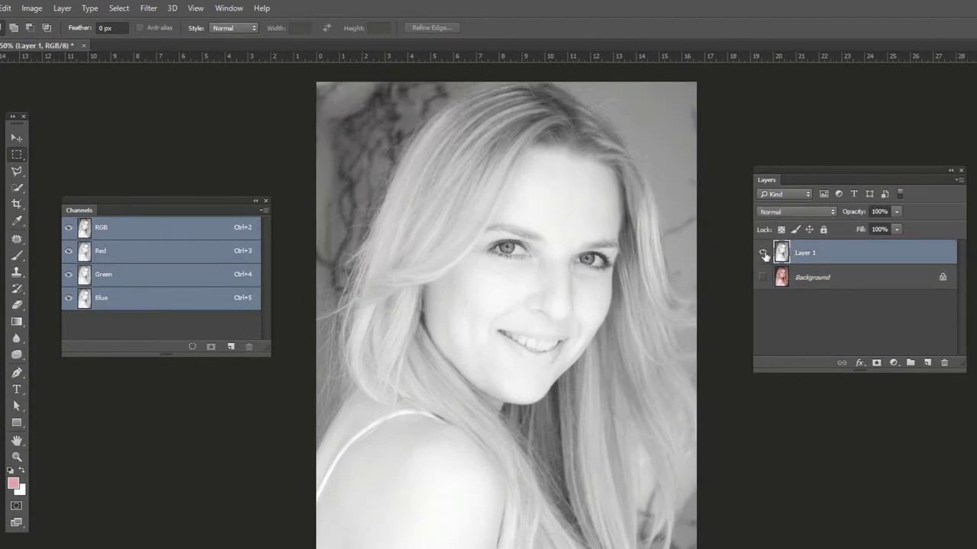
pyautogui.click(812, 278)
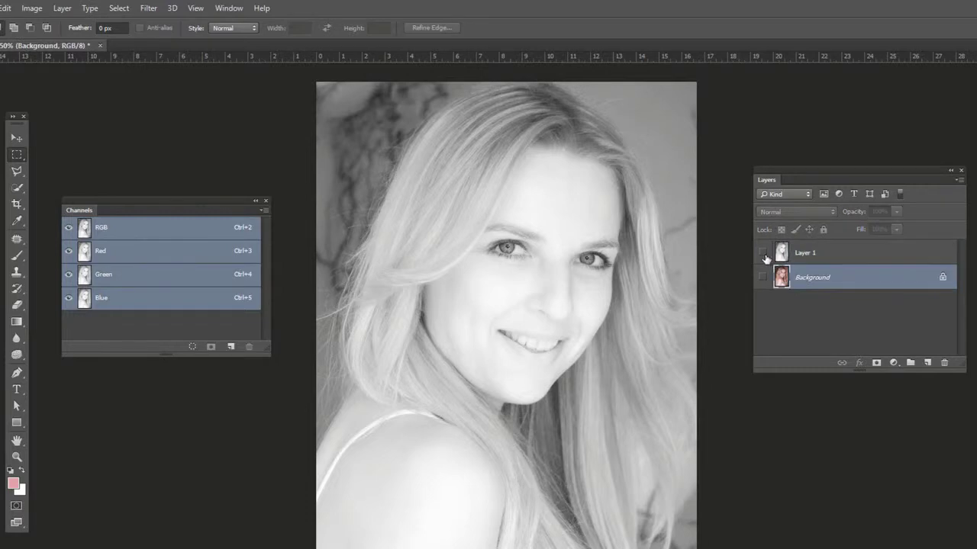
# Step: Show the colour Background, check its Red channel, then turn grayscale Layer 1 back on
pyautogui.click(762, 252)
pyautogui.click(762, 277)
pyautogui.click(115, 257)
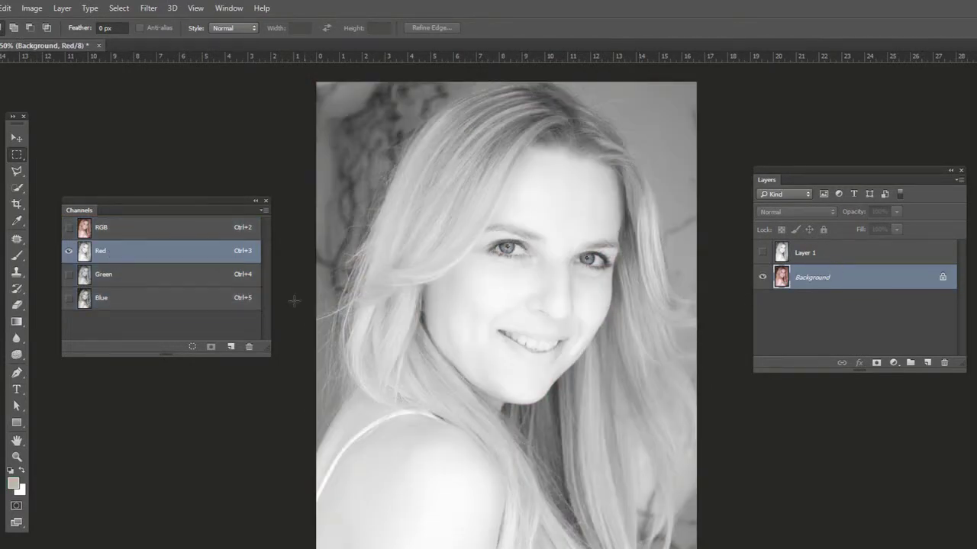
pyautogui.click(152, 238)
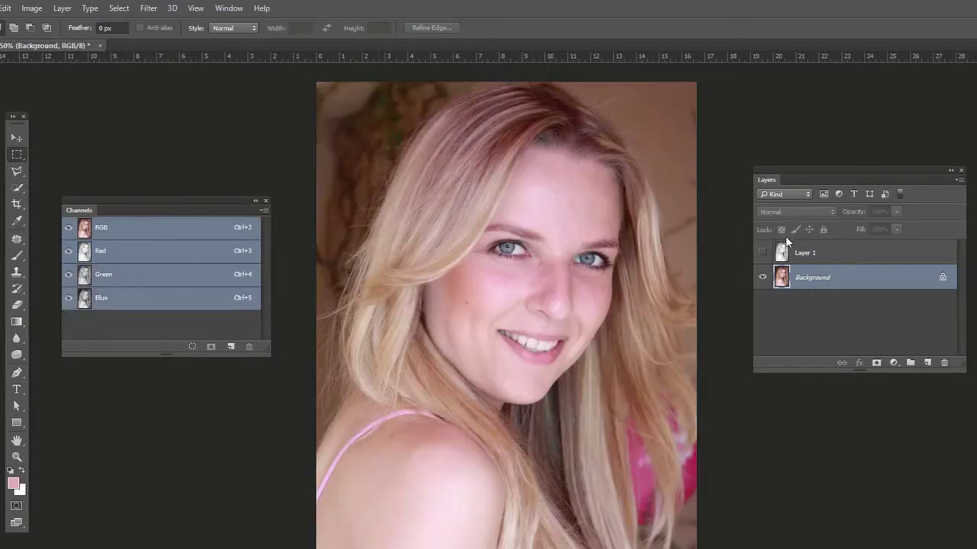
pyautogui.click(786, 252)
pyautogui.click(763, 253)
pyautogui.click(765, 255)
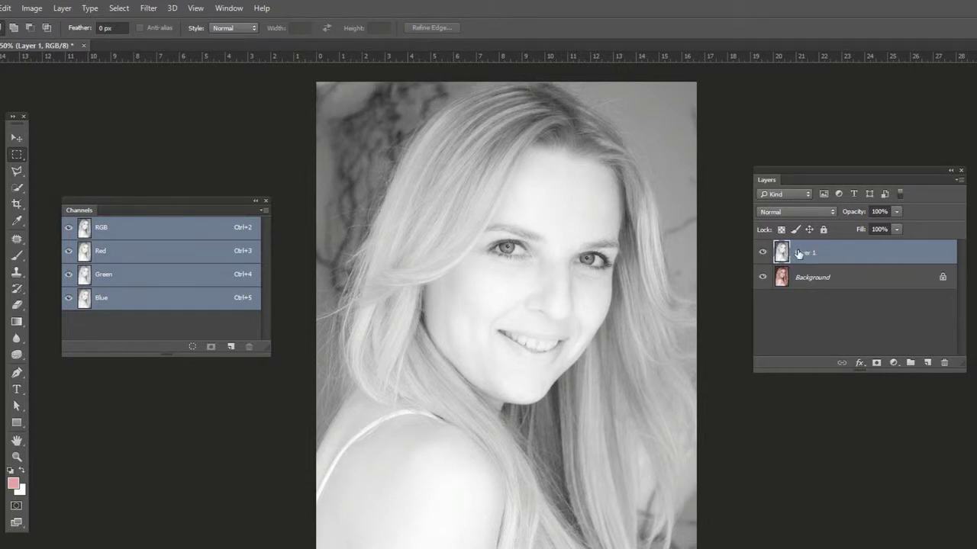
# Step: Set Layer 1 to Overlay blend mode at 50% opacity
pyautogui.click(794, 212)
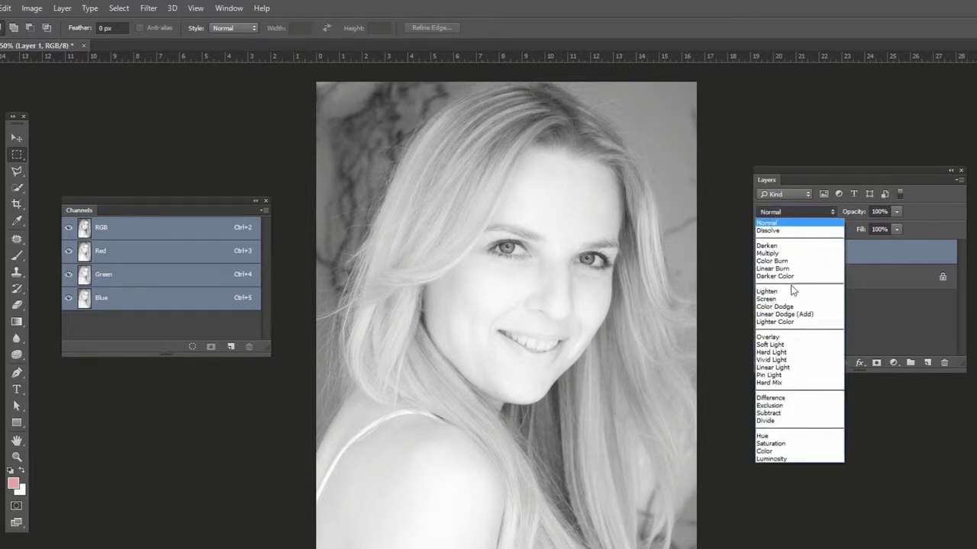
pyautogui.click(784, 334)
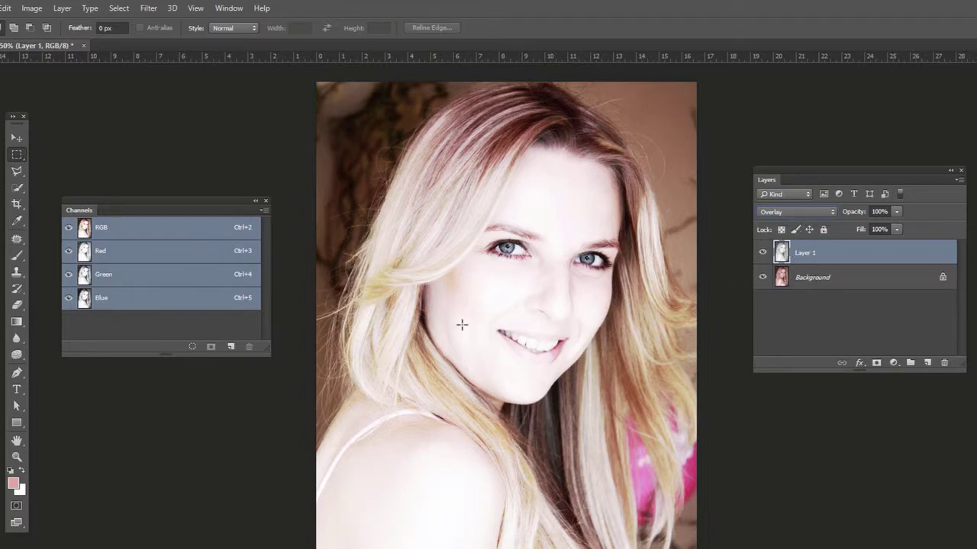
pyautogui.click(897, 211)
pyautogui.moveTo(877, 227); pyautogui.dragTo(875, 227)
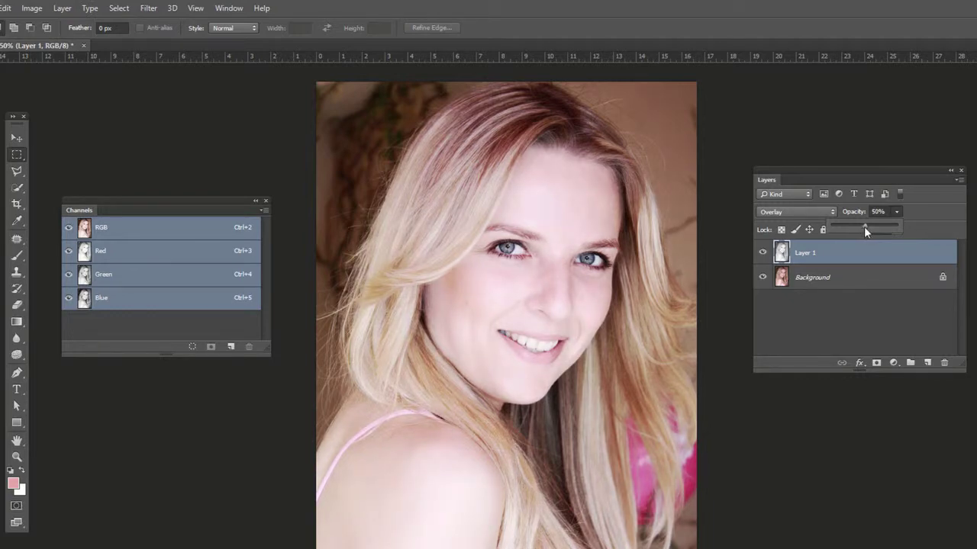
# Step: Toggle Layer 1's visibility to compare the photo before and after the Overlay blend
pyautogui.click(762, 254)
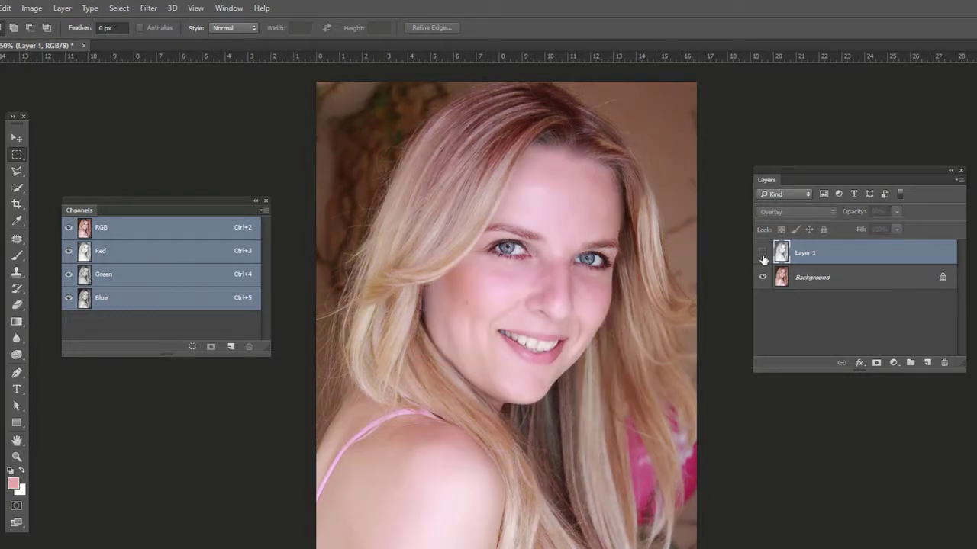
pyautogui.click(762, 254)
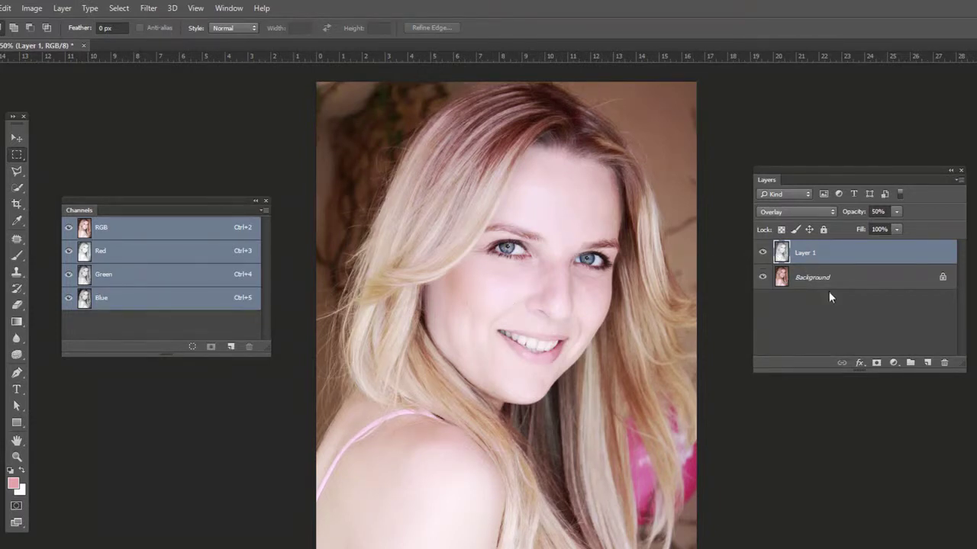
pyautogui.click(894, 363)
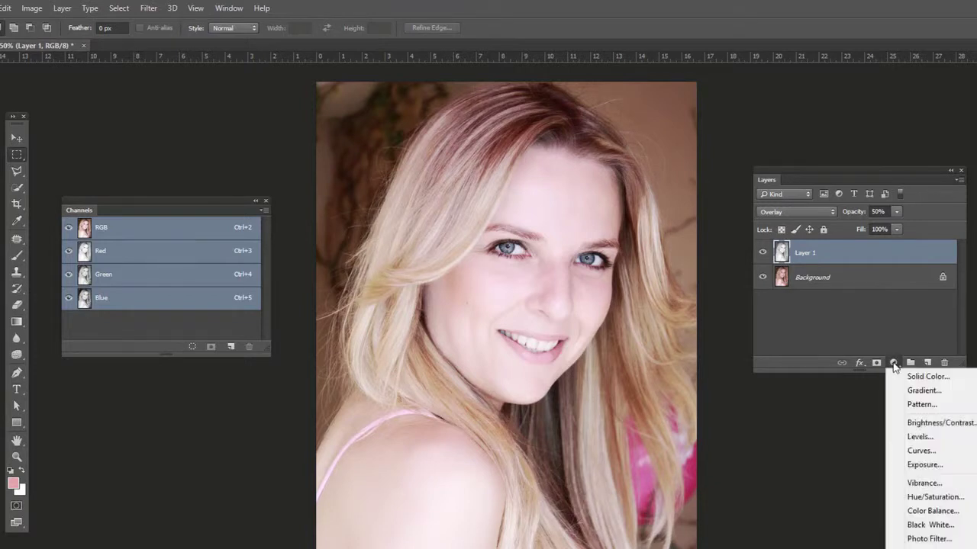
# Step: Add a Curves adjustment layer, try the Darker preset, then shape a custom two-point curve
pyautogui.click(913, 451)
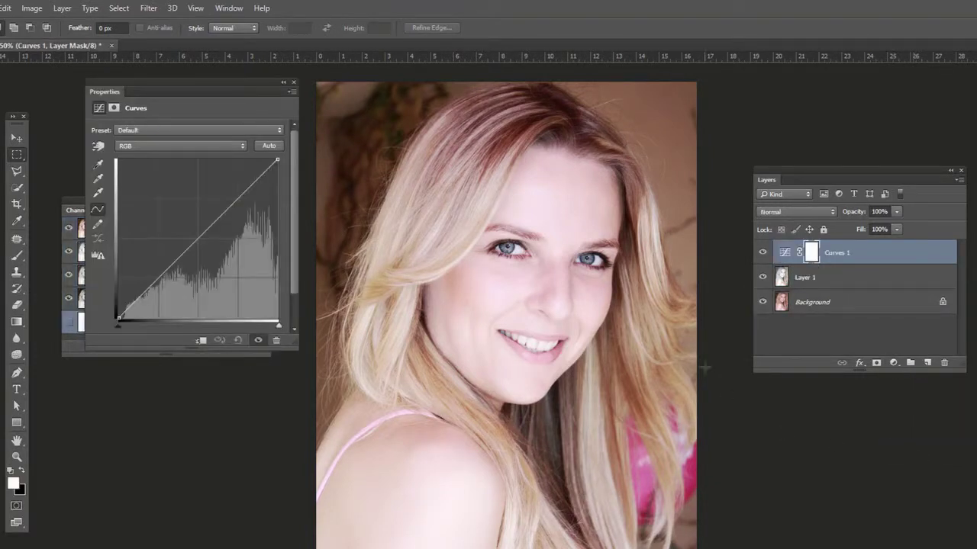
pyautogui.click(129, 131)
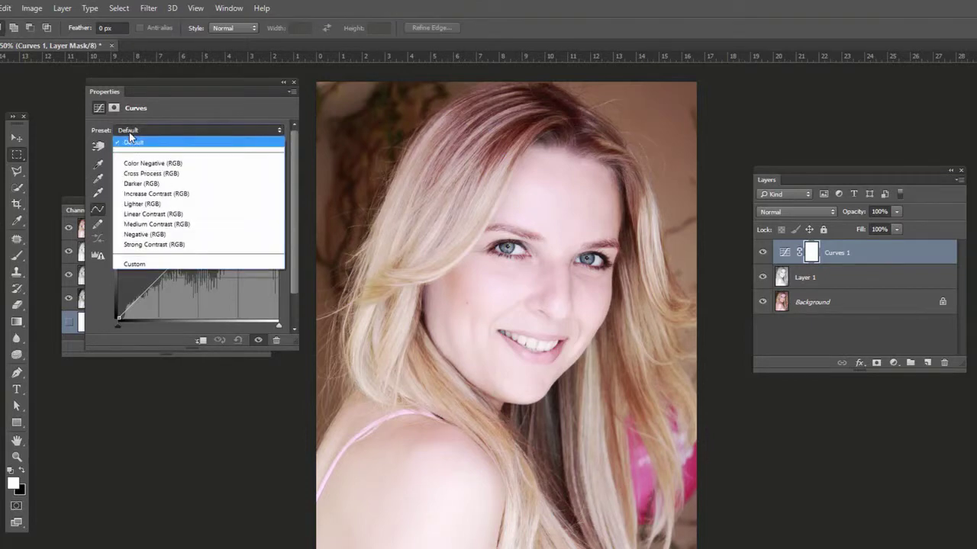
pyautogui.click(144, 183)
pyautogui.moveTo(199, 255); pyautogui.dragTo(182, 269)
pyautogui.moveTo(229, 216); pyautogui.dragTo(248, 200)
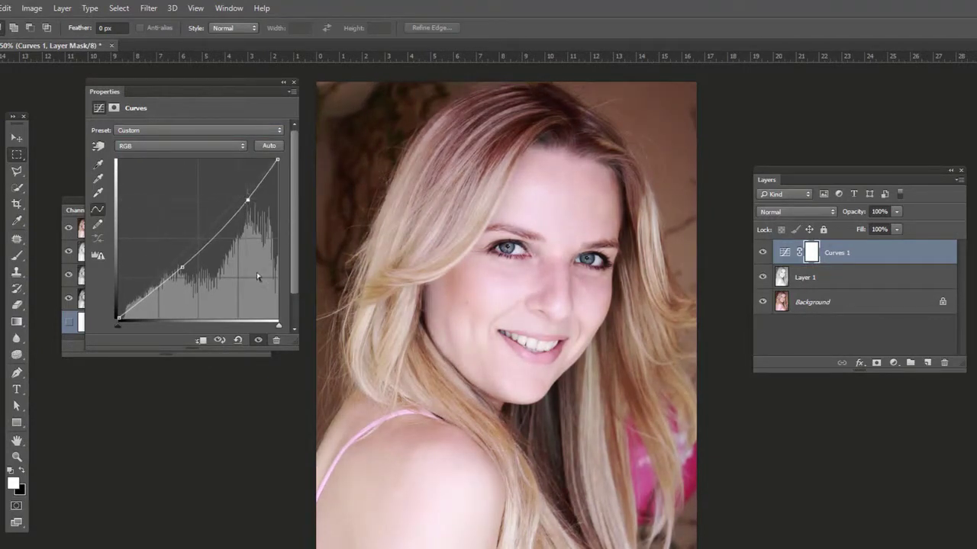
pyautogui.click(292, 84)
pyautogui.click(784, 252)
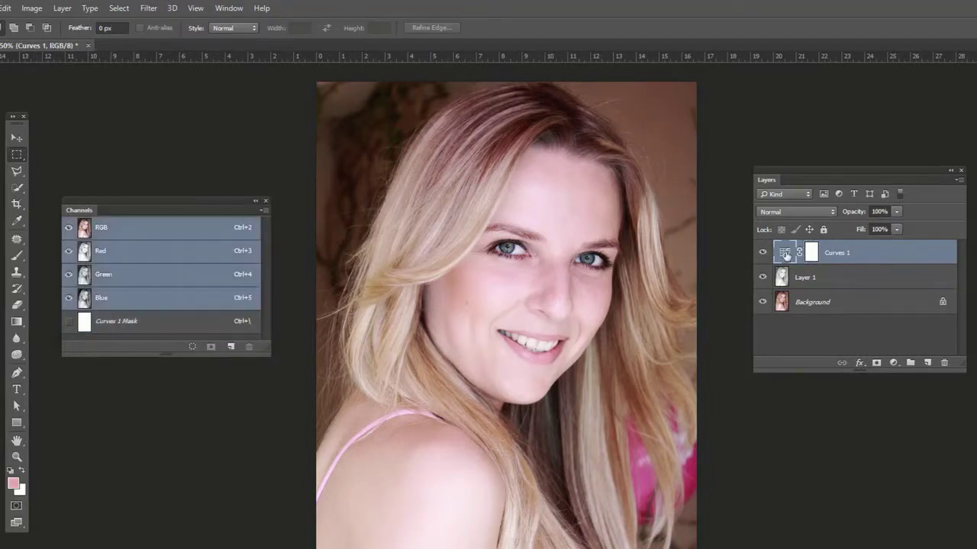
# Step: Set Curves 1 opacity to 60% and toggle it off and on to judge its effect
pyautogui.click(897, 212)
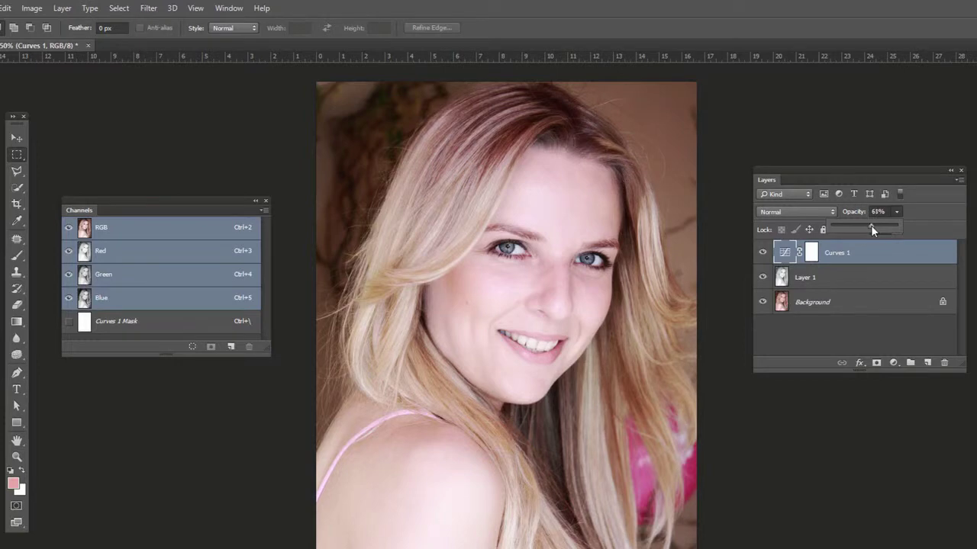
pyautogui.click(763, 253)
pyautogui.click(763, 252)
pyautogui.click(764, 253)
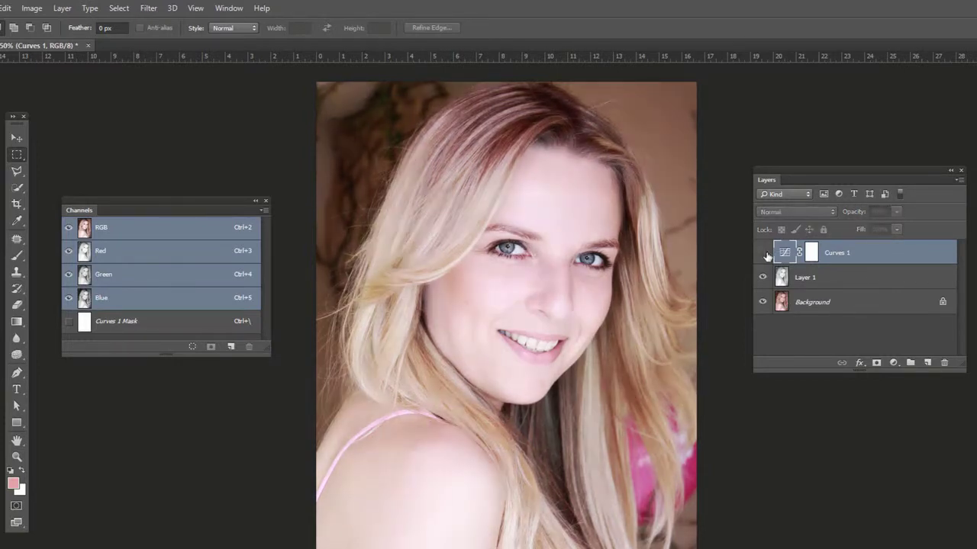
pyautogui.click(763, 253)
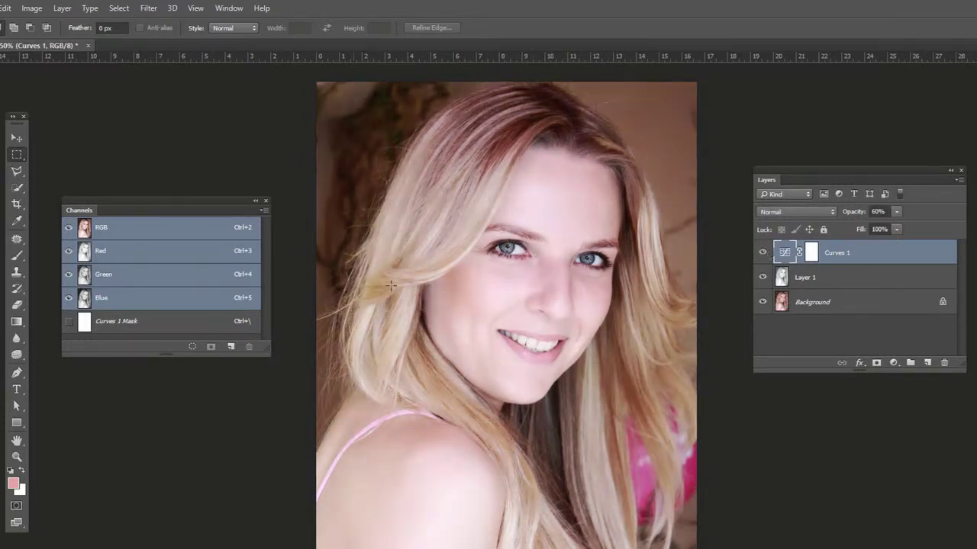
# Step: Toggle Layer 1 and Curves 1 visibility to compare, leaving Curves 1 hidden
pyautogui.click(763, 277)
pyautogui.click(763, 252)
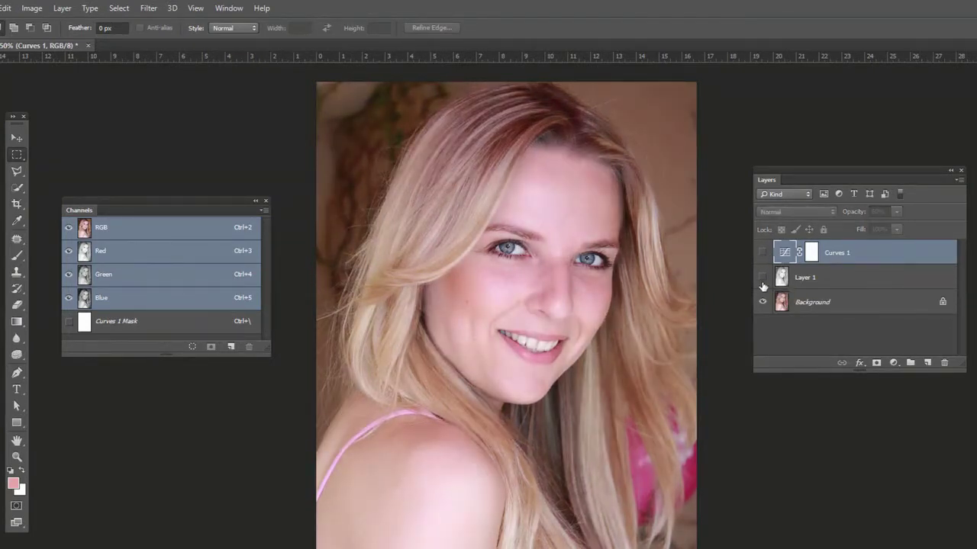
pyautogui.click(763, 277)
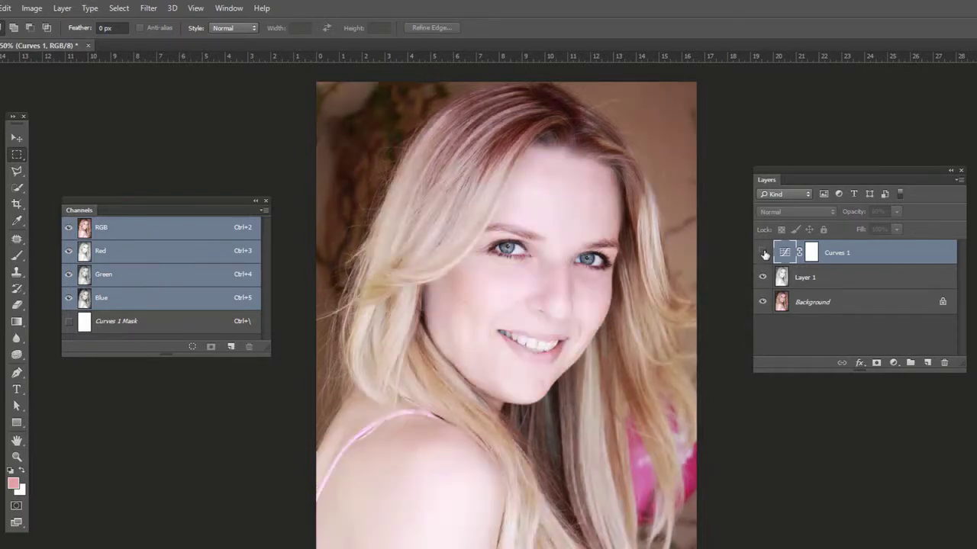
pyautogui.click(763, 253)
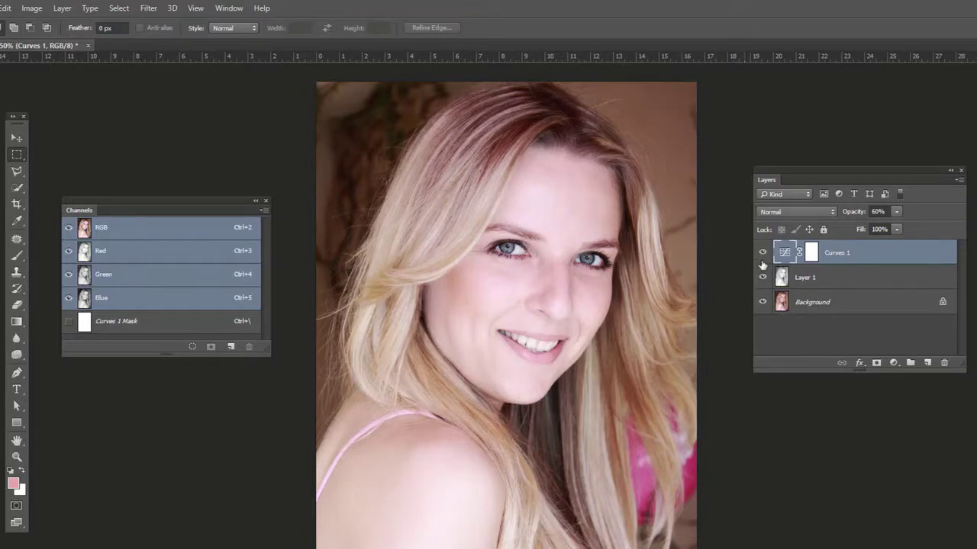
pyautogui.click(763, 277)
pyautogui.click(763, 277)
pyautogui.click(763, 253)
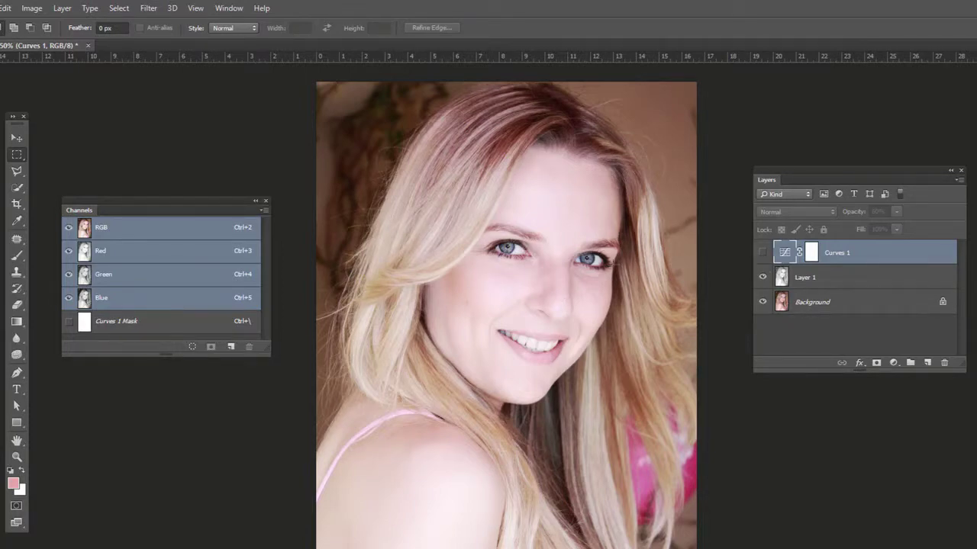
# Step: Show Curves 1, select Layer 1, and toggle Curves 1 off and on to compare
pyautogui.click(763, 252)
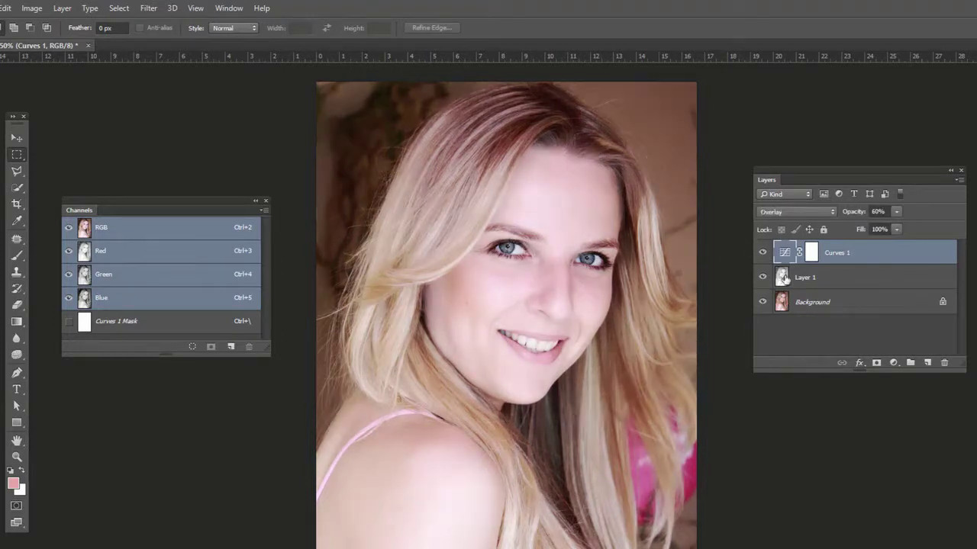
pyautogui.click(808, 279)
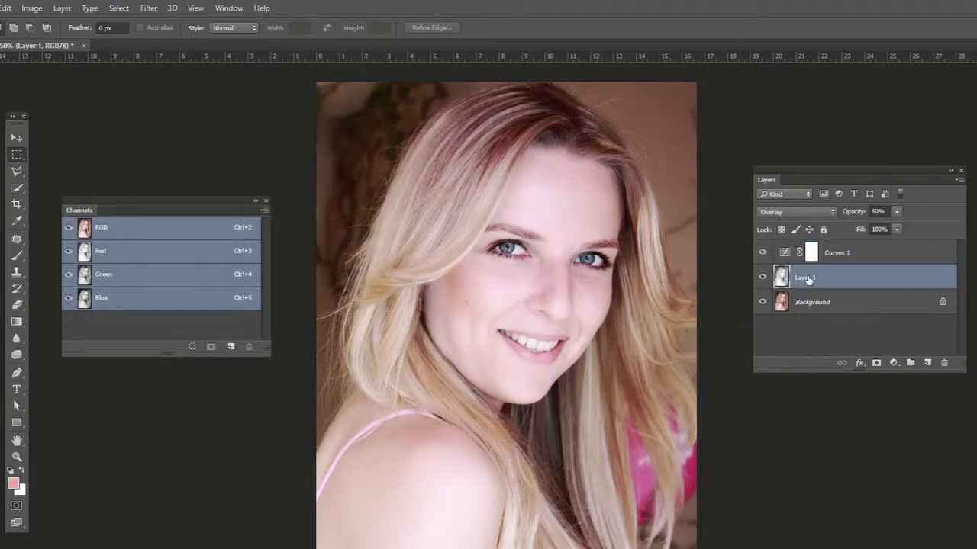
pyautogui.click(762, 252)
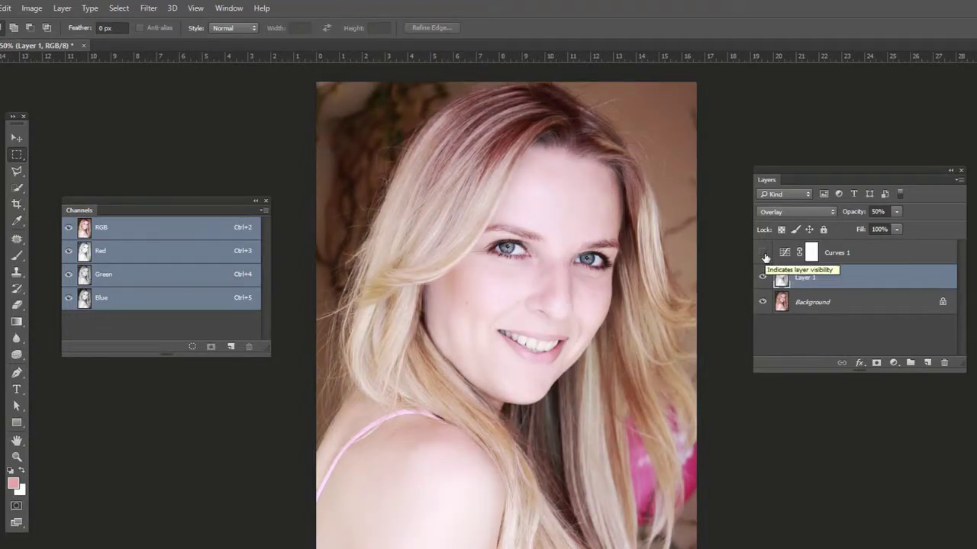
pyautogui.click(763, 253)
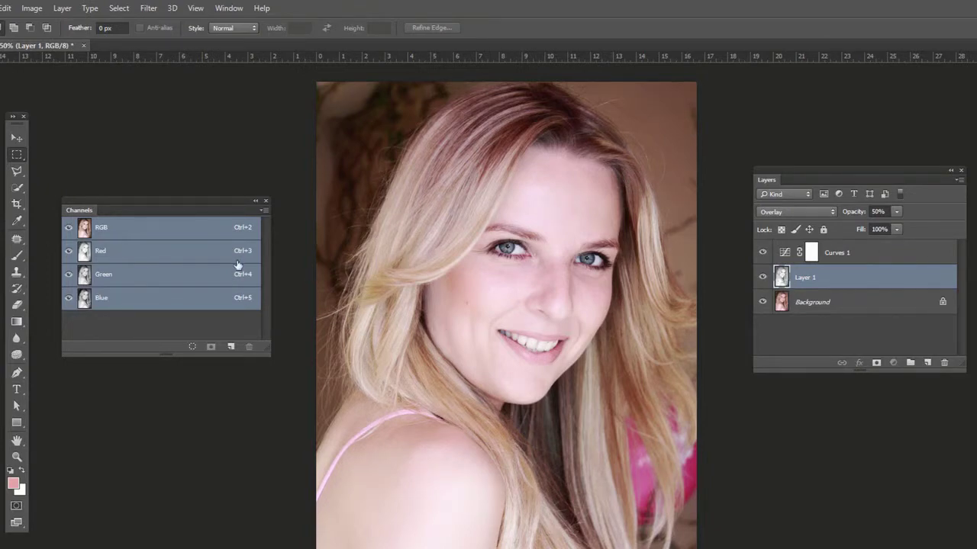
# Step: View the Red channel, return to RGB, toggle Layer 1, then hide Curves 1 and Layer 1 together
pyautogui.click(152, 258)
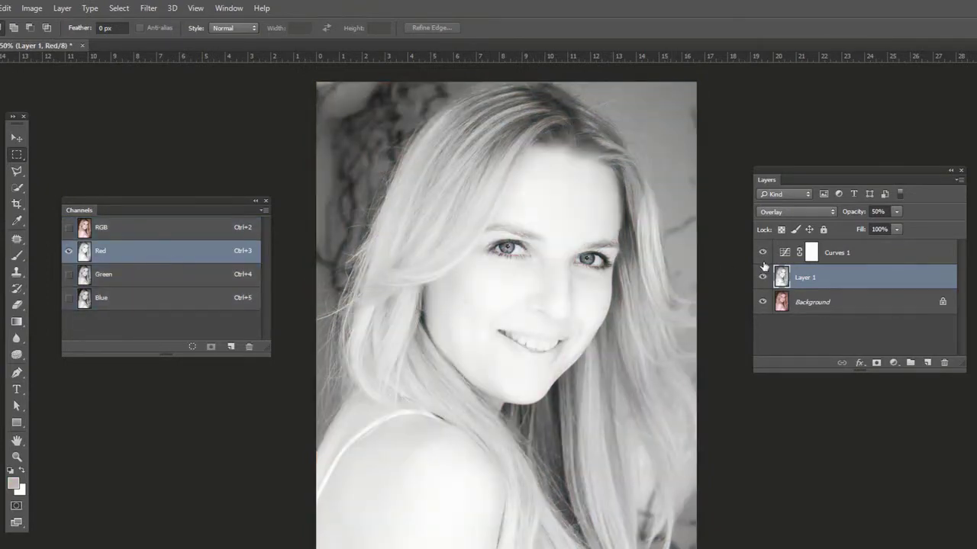
pyautogui.click(183, 229)
pyautogui.click(762, 277)
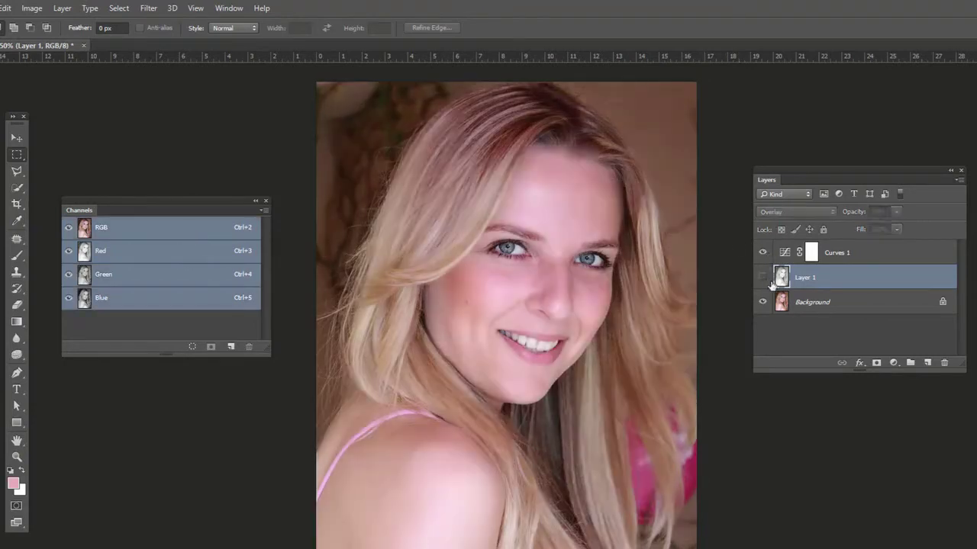
pyautogui.click(762, 277)
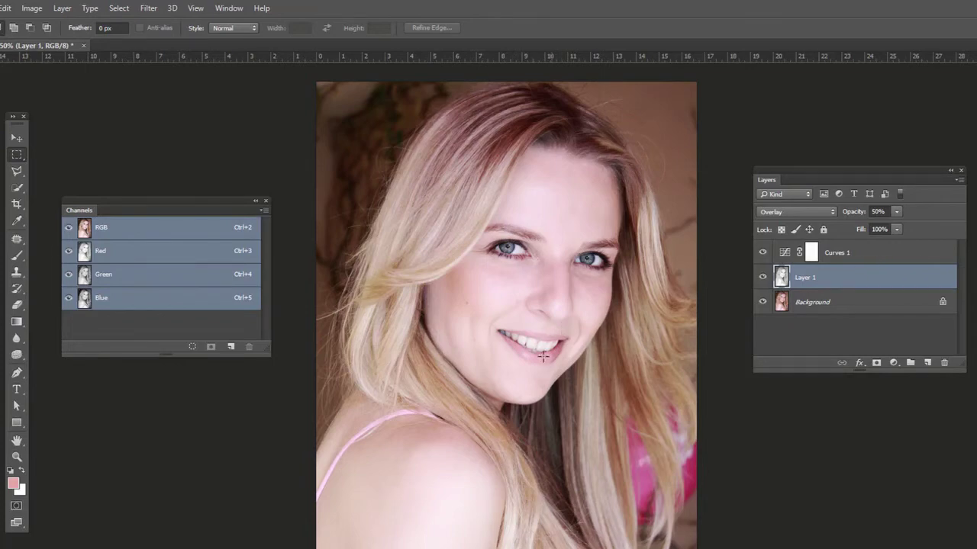
pyautogui.moveTo(762, 252); pyautogui.dragTo(761, 281)
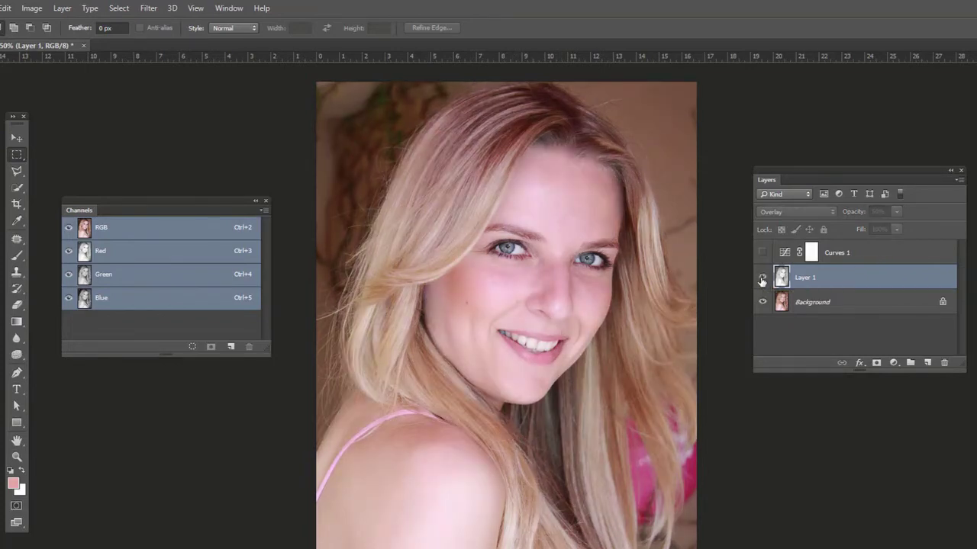